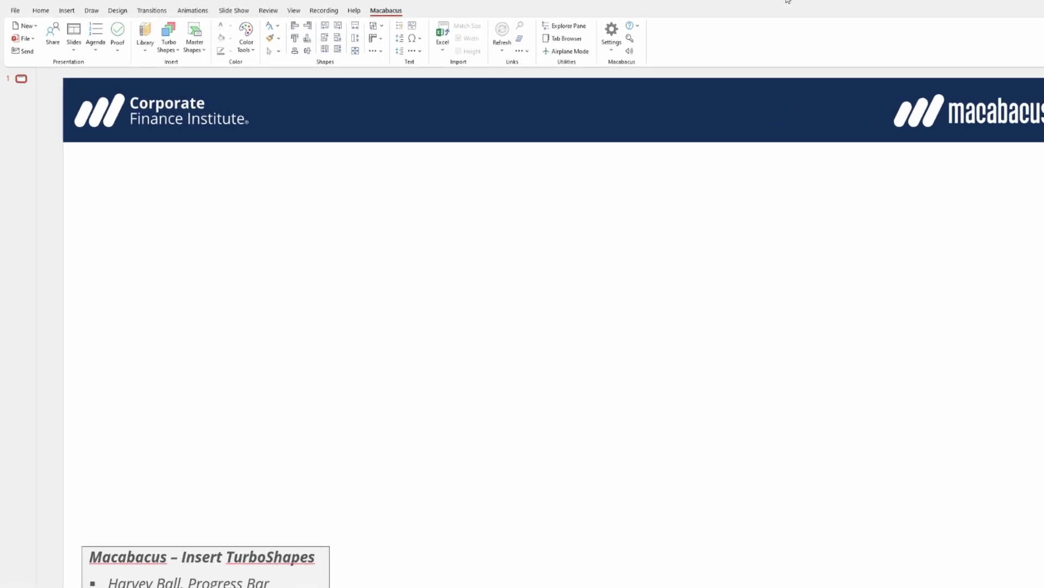
Draw a small 1.29 cm perfect blue circle with the Oval shape on the slide's left side
click(177, 51)
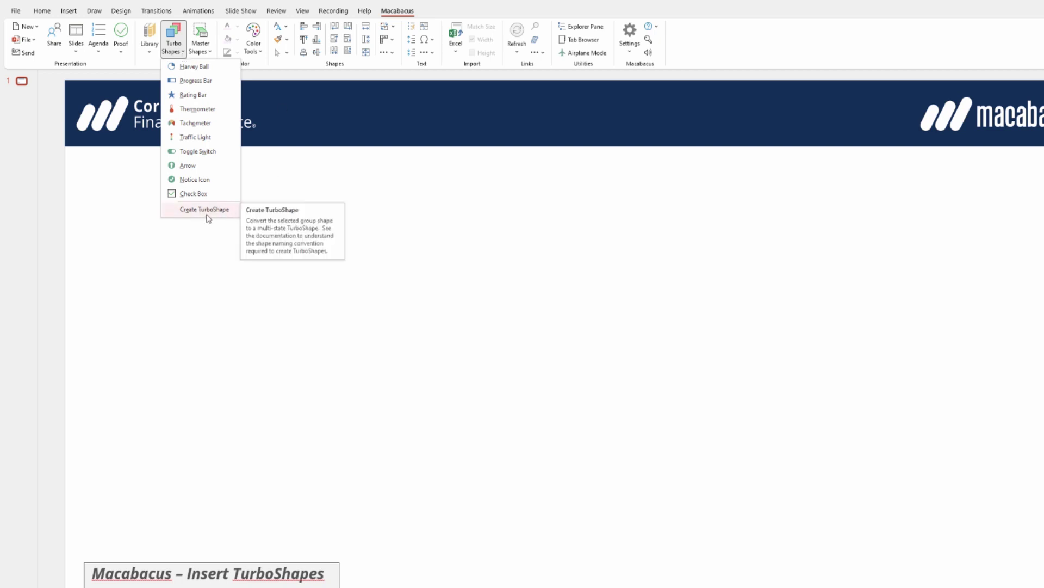
click(621, 270)
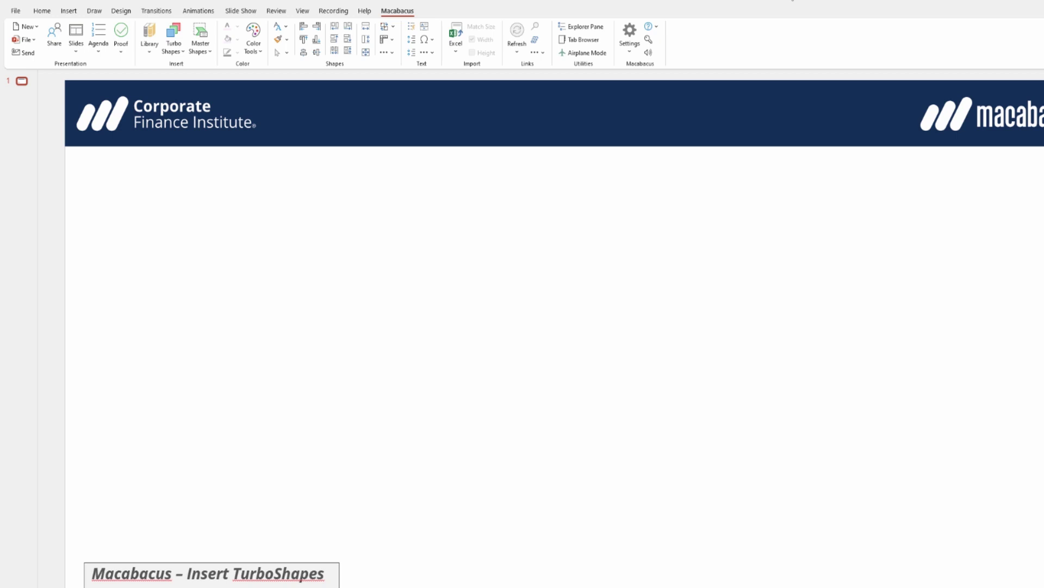
click(69, 13)
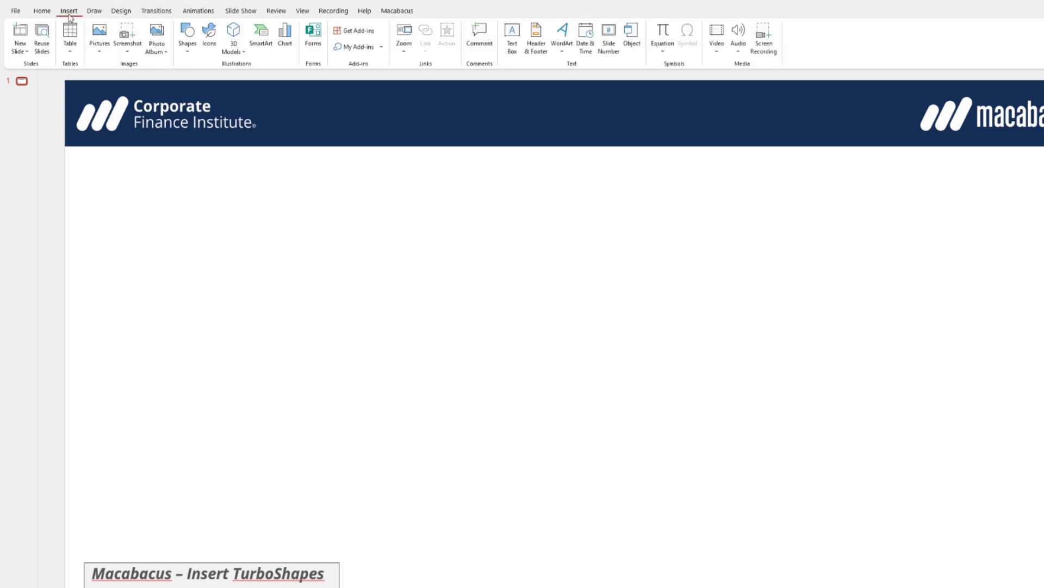
click(187, 53)
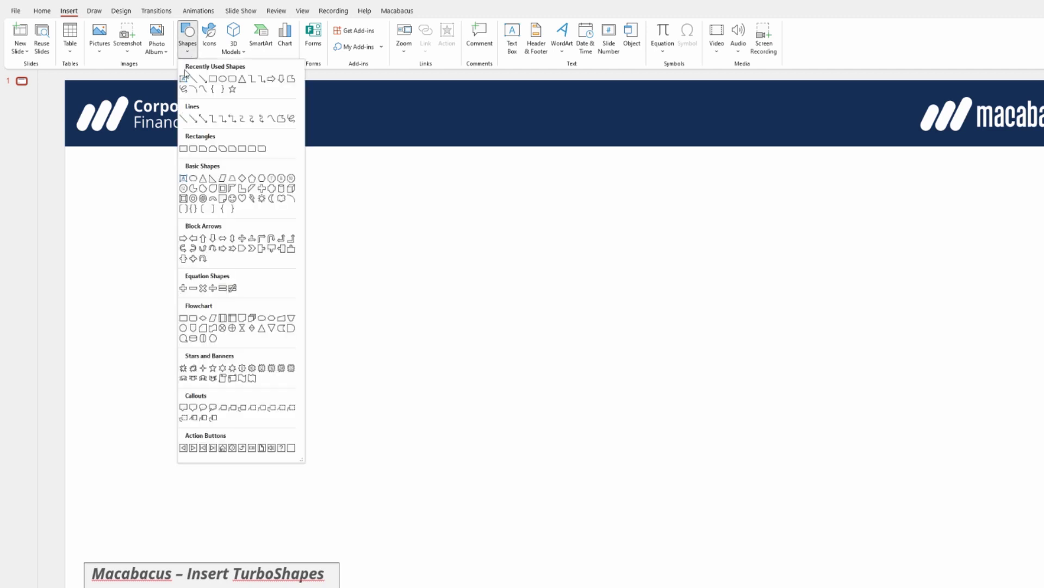
click(224, 82)
mouse_move(235, 257)
mouse_down()
mouse_move(317, 301)
mouse_move(368, 272)
mouse_move(368, 299)
mouse_move(325, 309)
mouse_move(334, 299)
mouse_up()
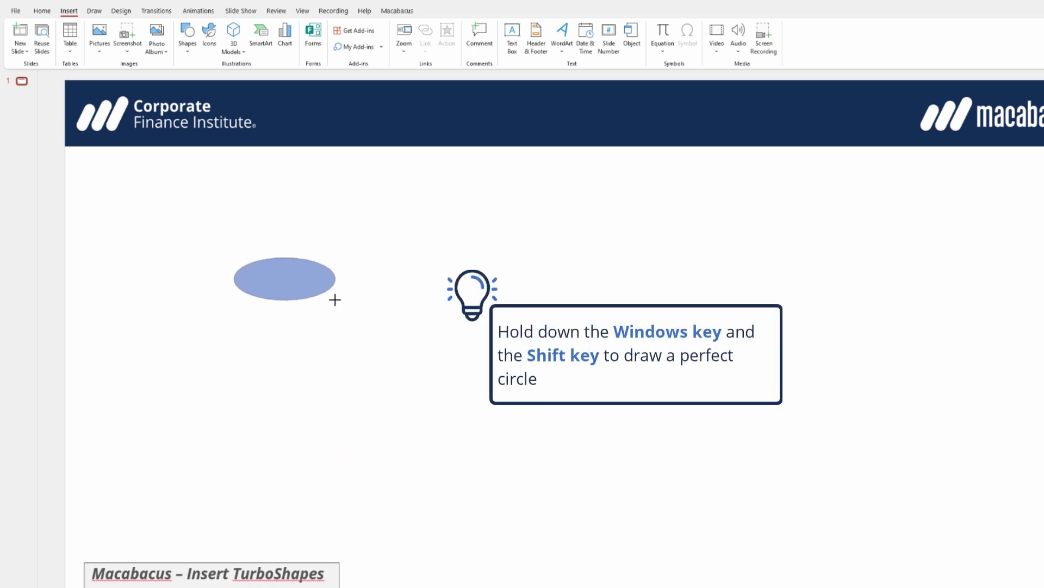
key(super+shift)
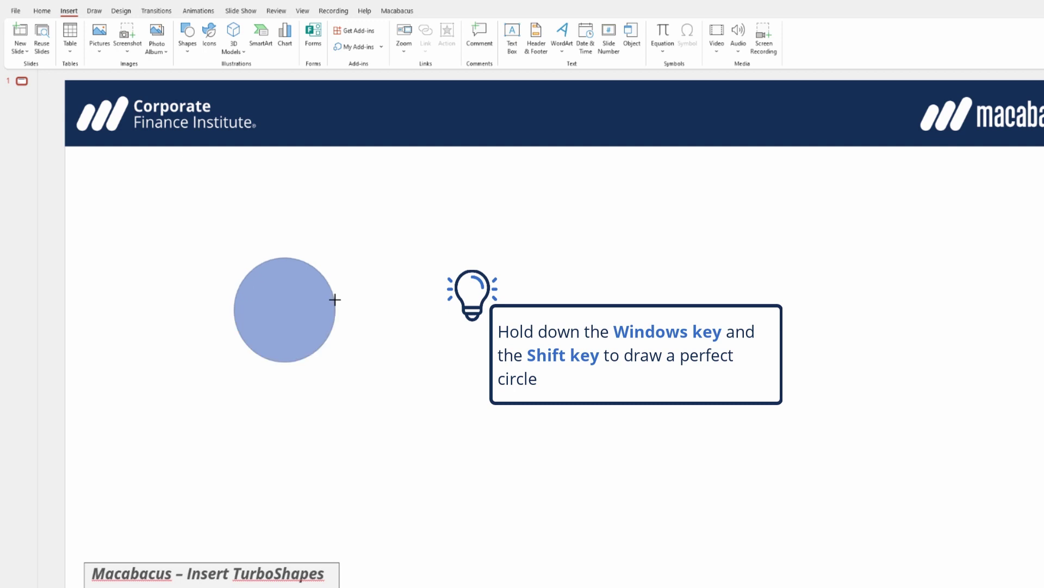
drag(334, 299, 273, 276)
click(423, 328)
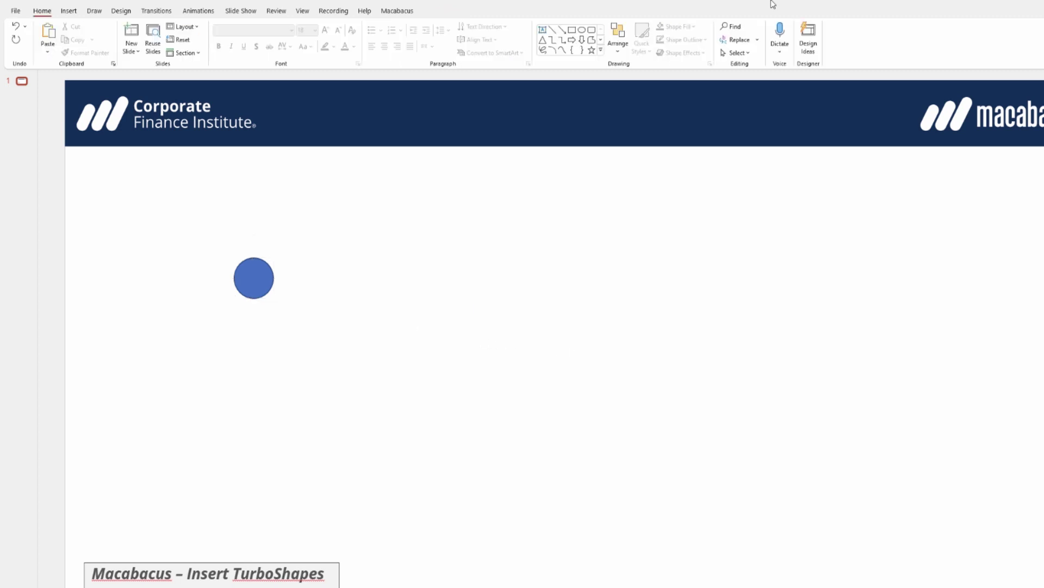
Insert a small 5-Point Star shape just below and left of the blue circle
click(69, 11)
click(188, 51)
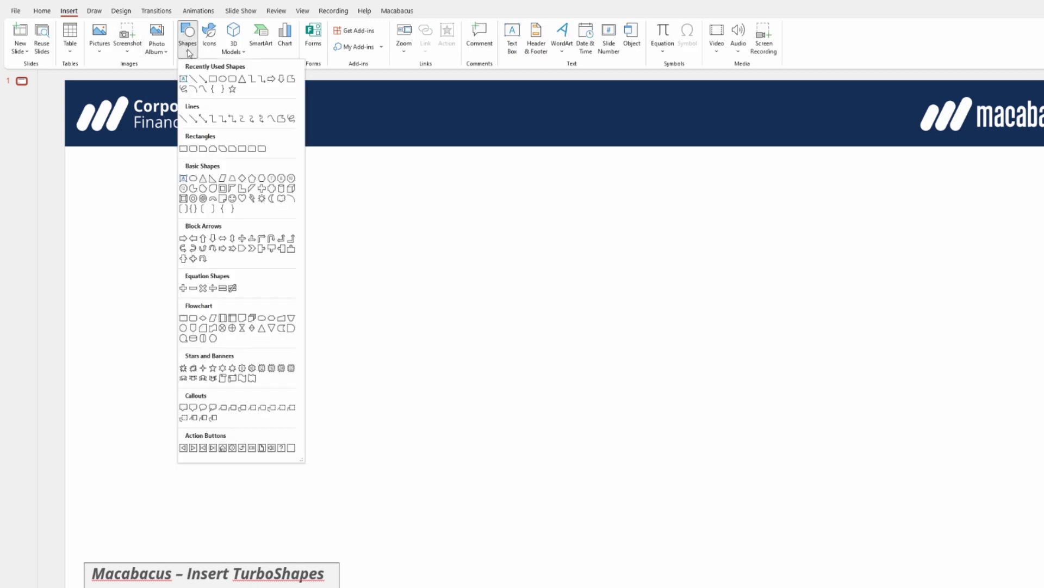
click(214, 369)
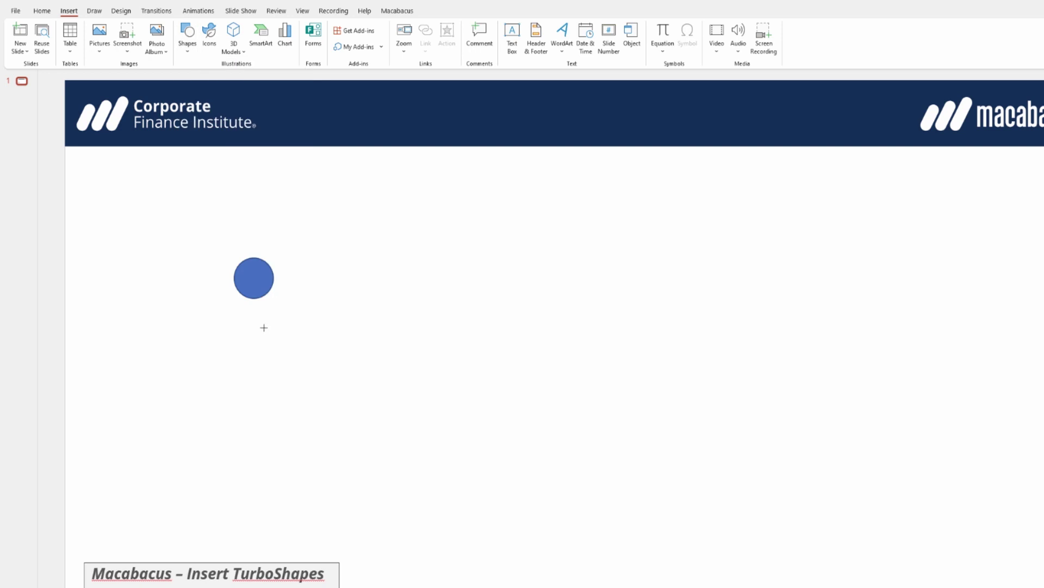
drag(175, 329, 199, 343)
click(243, 374)
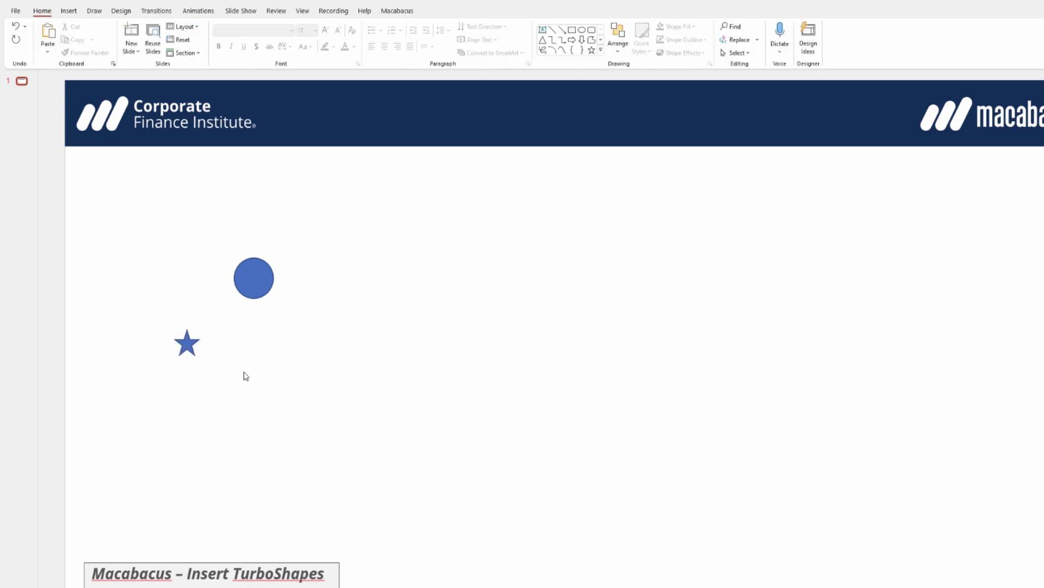
Fill the star white using Macabacus and centre it on top of the blue circle
click(187, 344)
click(397, 12)
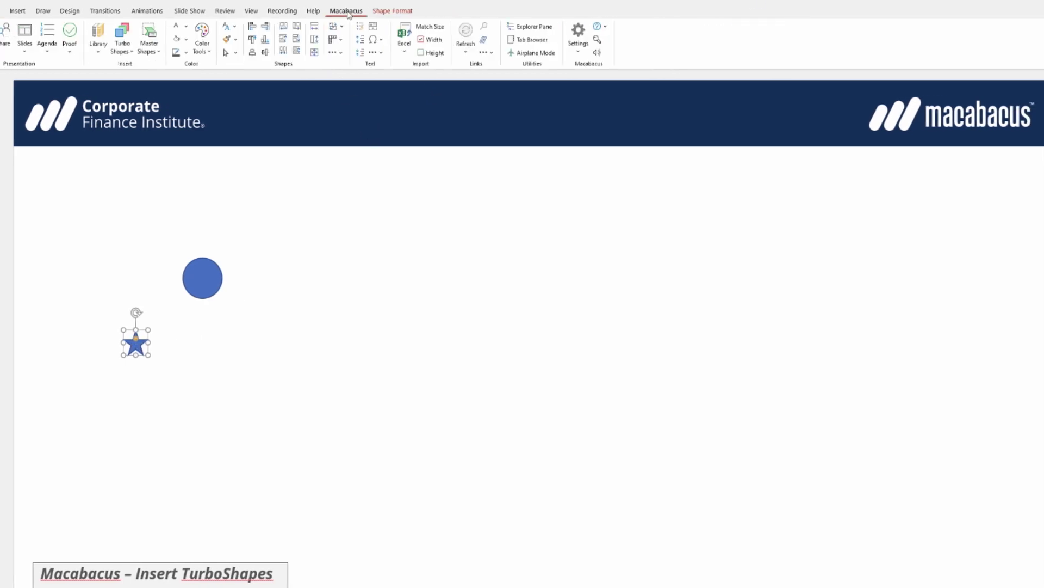
click(179, 40)
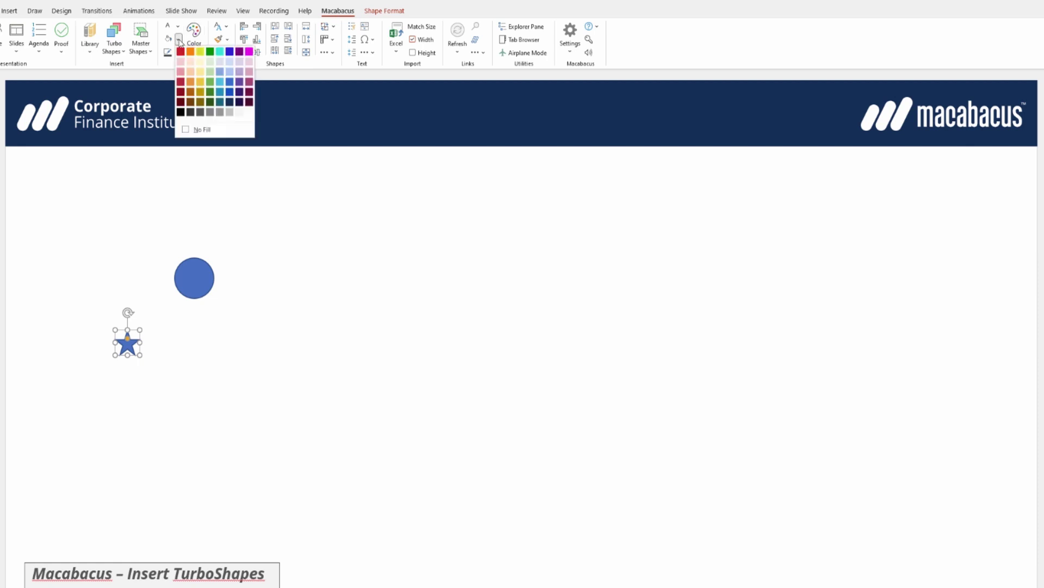
click(249, 114)
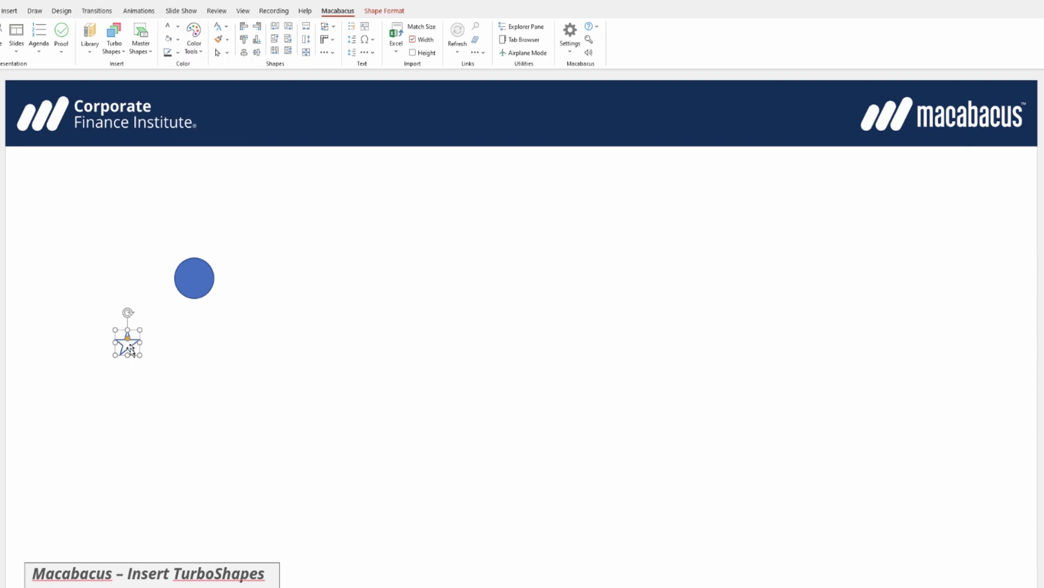
drag(130, 349, 195, 282)
click(267, 313)
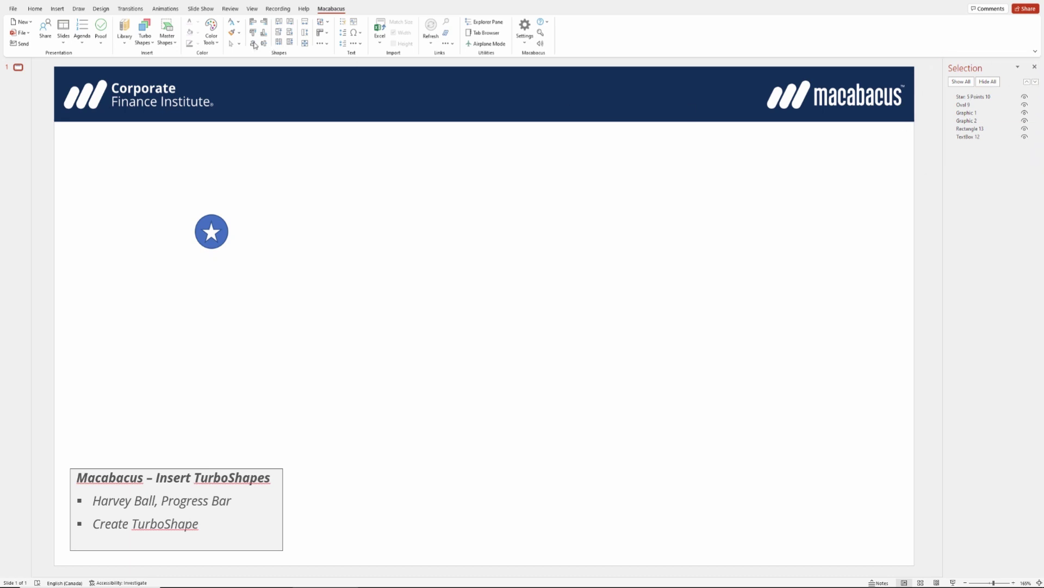
Open the Selection pane (Alt+F10) listing objects such as Oval 9 and Star: 5 Points 10
click(34, 9)
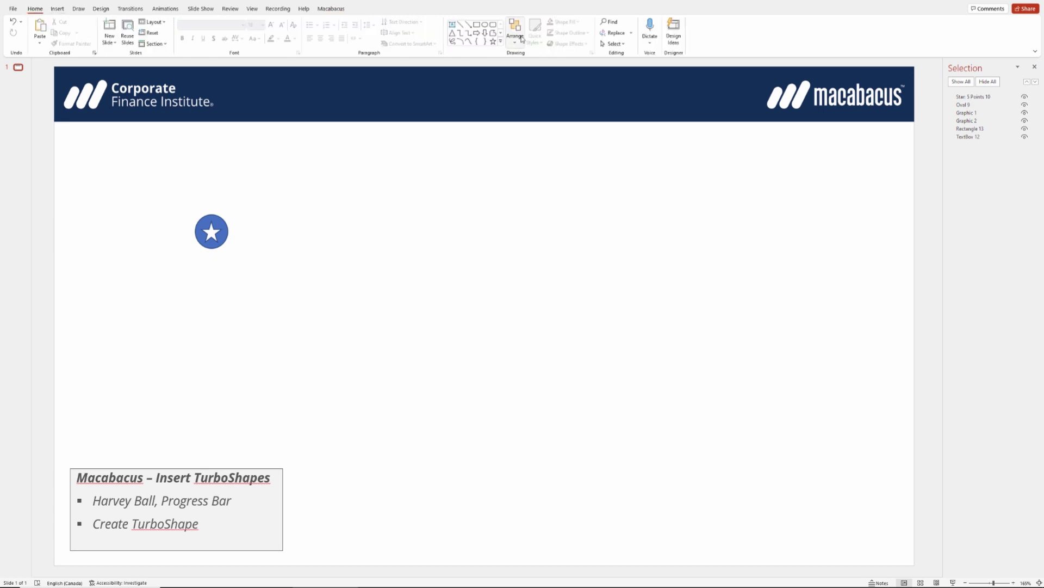
click(626, 44)
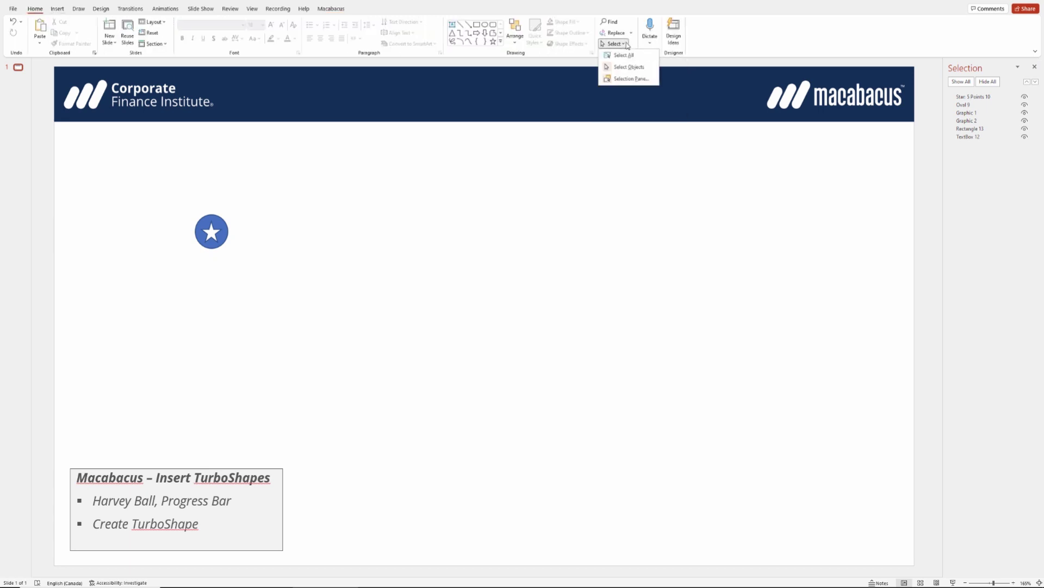
click(623, 79)
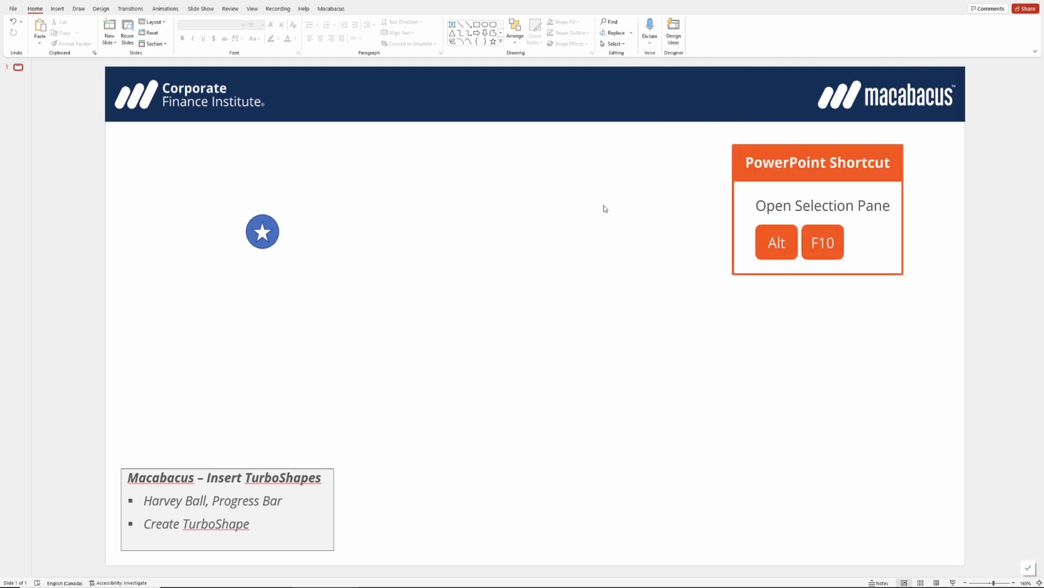
key(alt+F10)
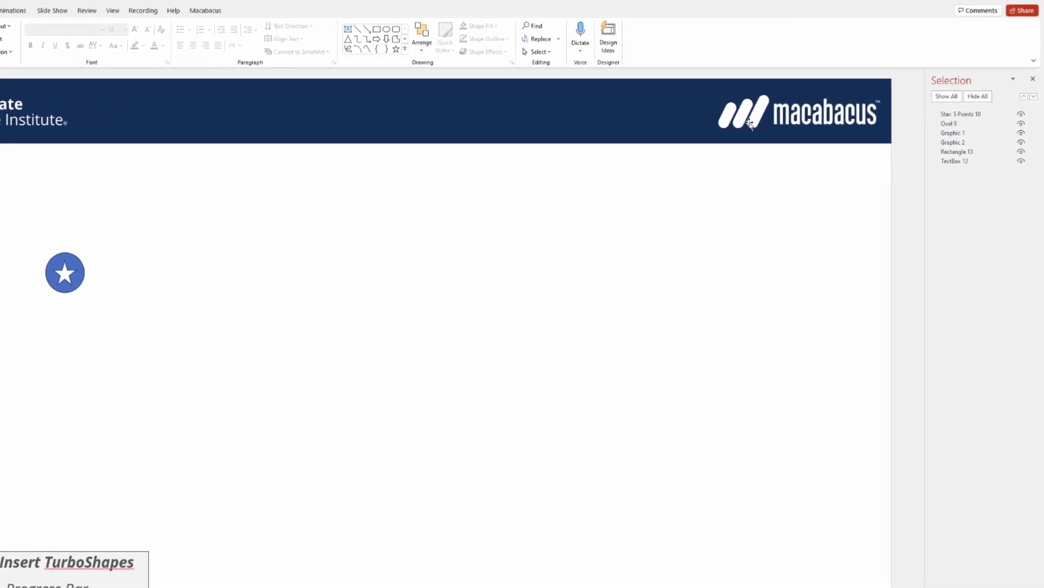
Rename Oval 9 to 'Circle [1,2]' in the Selection pane
click(952, 126)
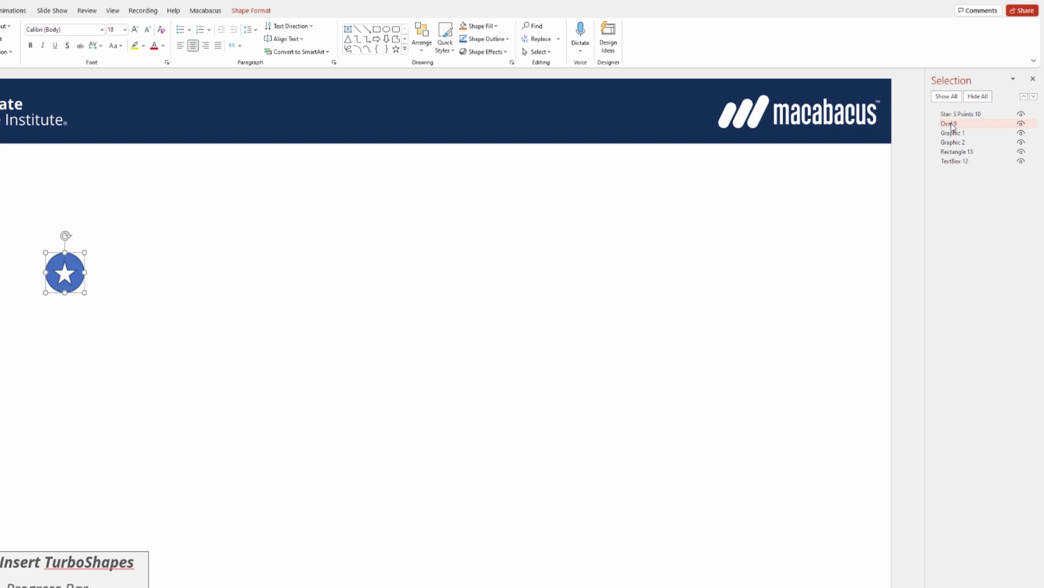
click(952, 125)
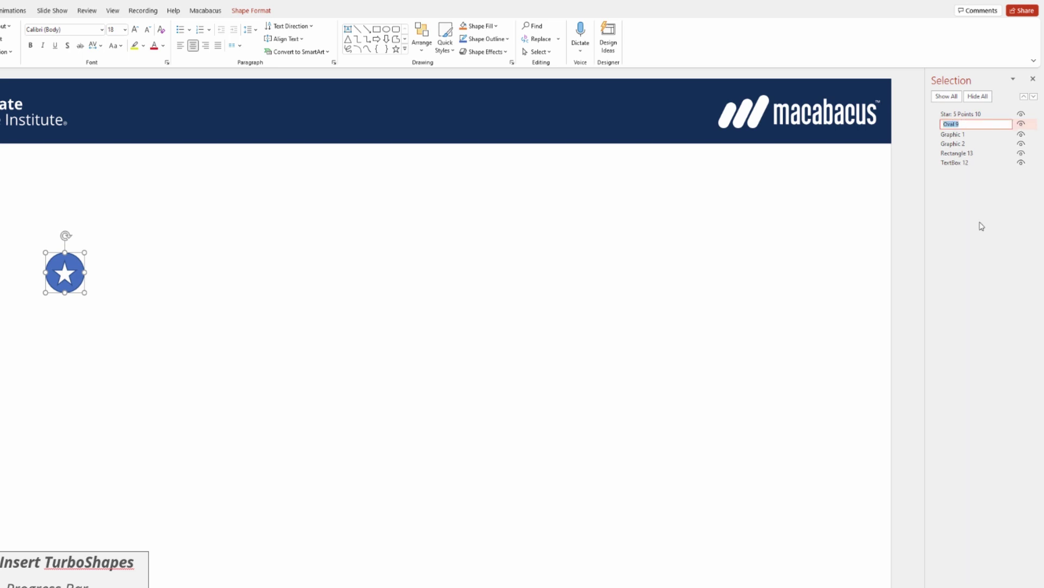
text(Circle [1,2)
key(Return)
click(538, 298)
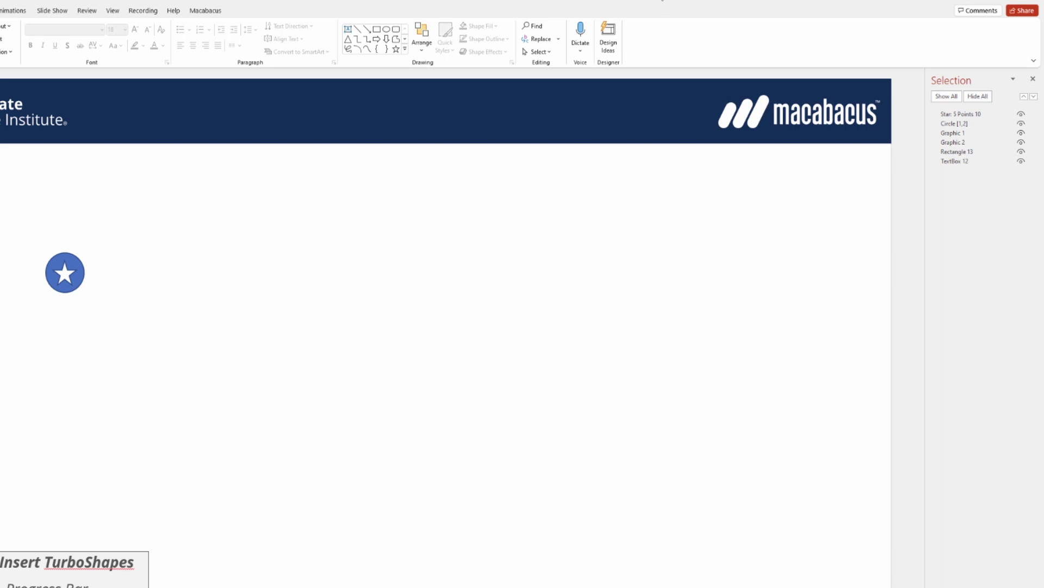
Rename 'Star: 5 Points 10' to 'Star [2]' in the Selection pane
click(64, 275)
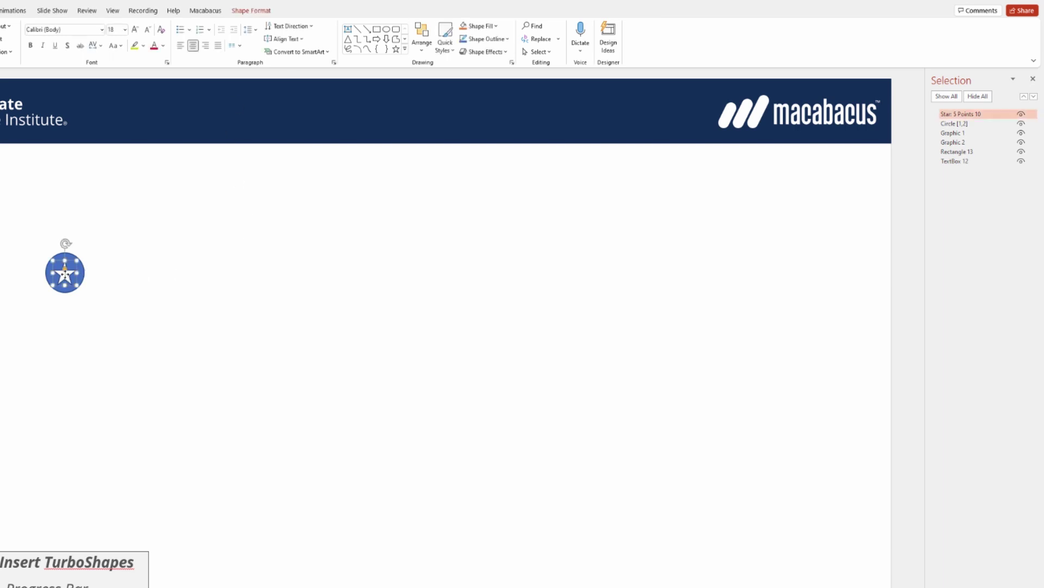
click(966, 115)
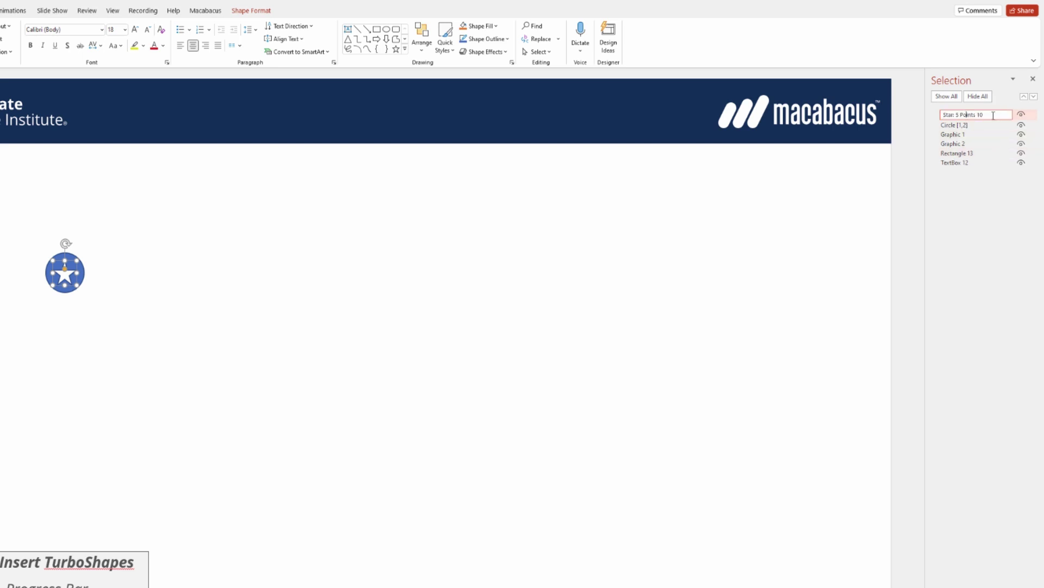
key(ctrl+shift+Left)
key(ctrl+shift+Left)
key(BackSpace)
key(BackSpace)
key(BackSpace)
text([2])
key(Return)
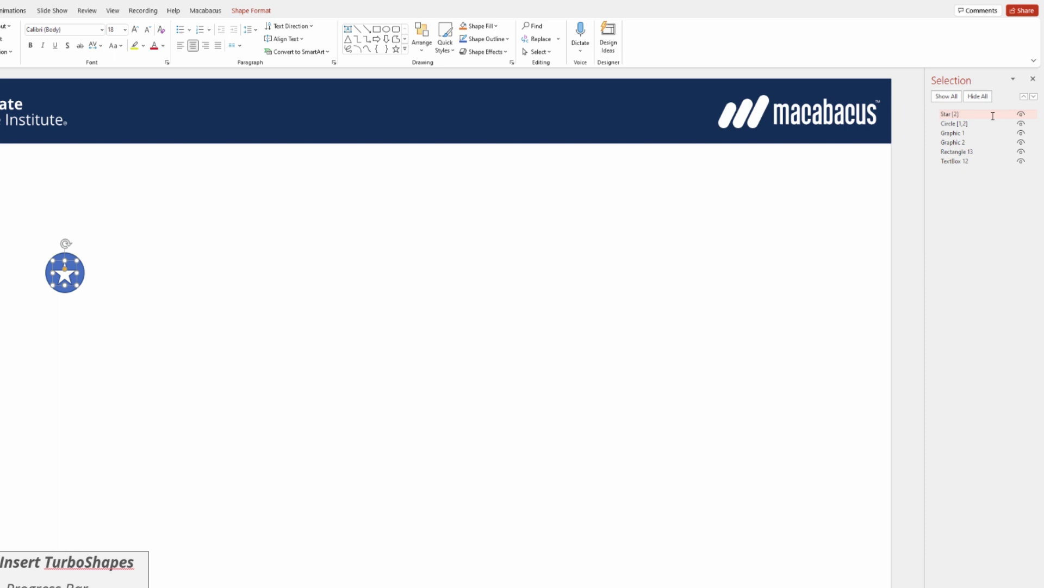
click(122, 296)
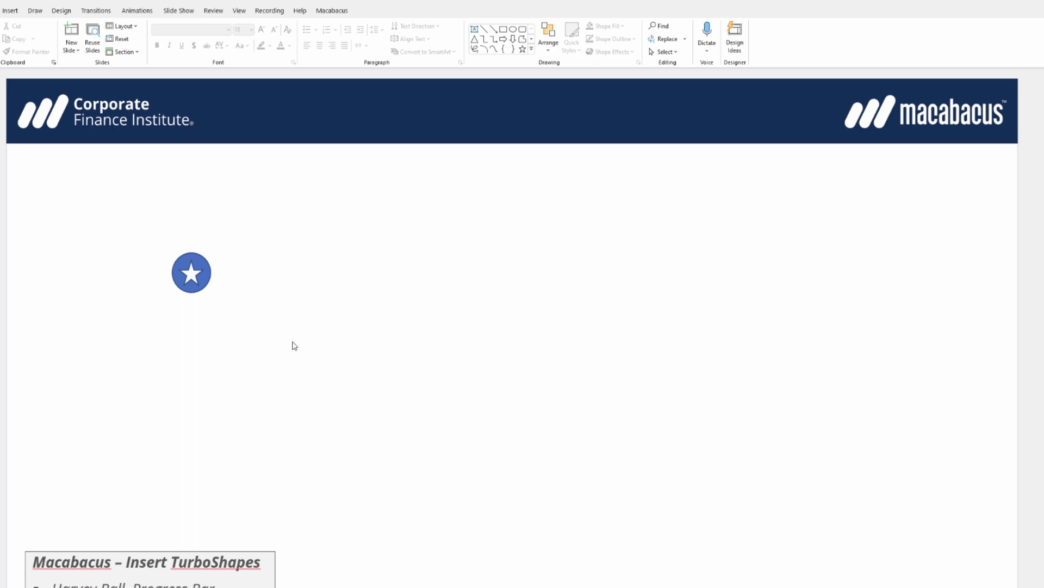
Select both the circle and the star and group them
drag(293, 344, 92, 197)
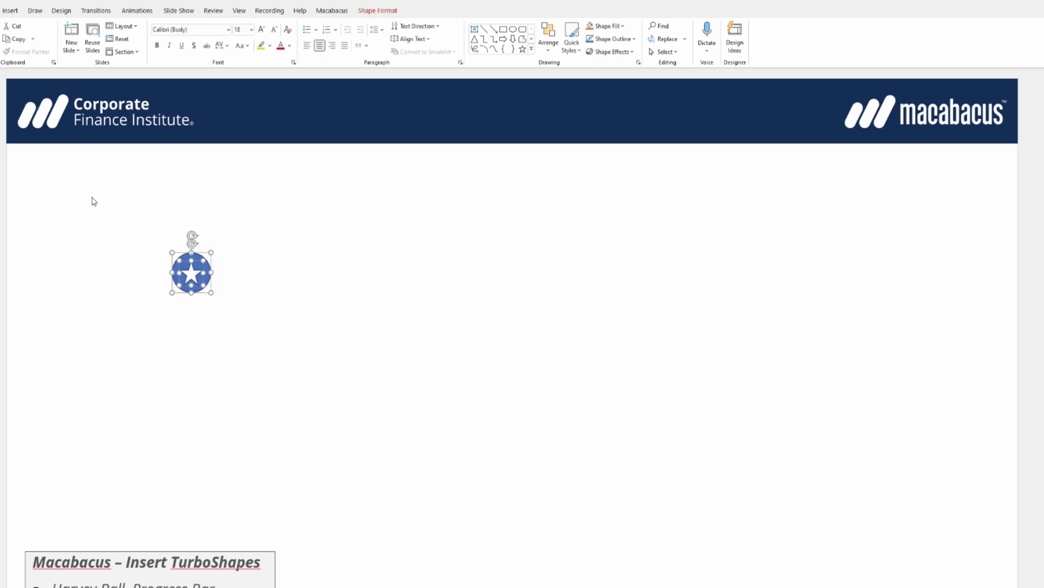
right_click(207, 258)
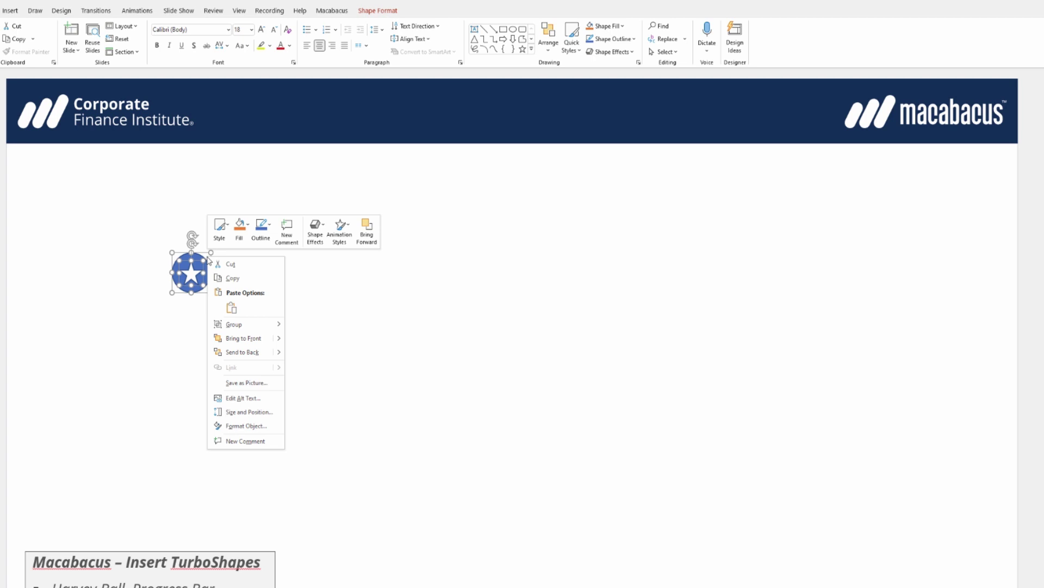
mouse_move(236, 328)
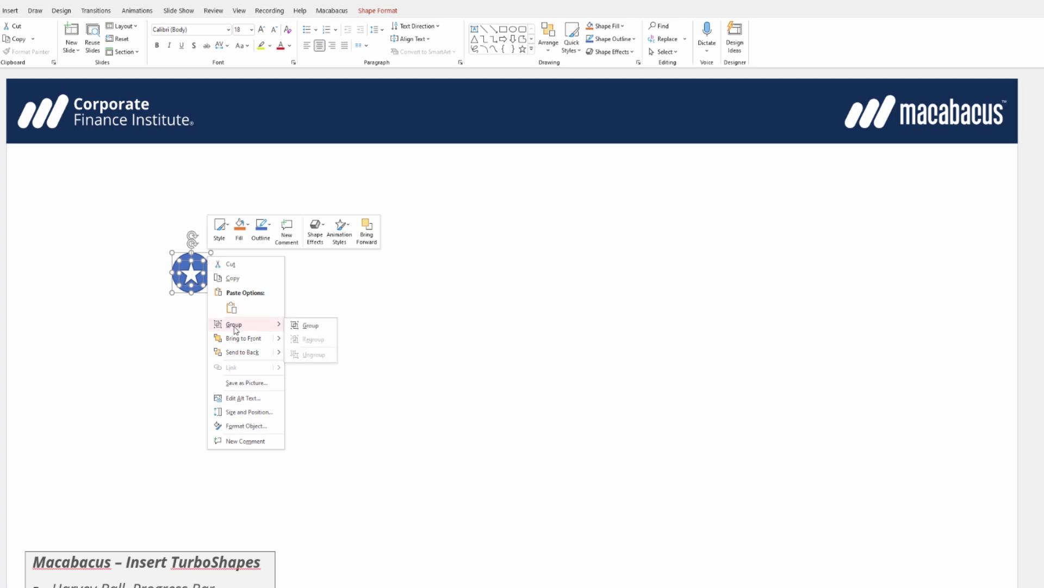
click(311, 327)
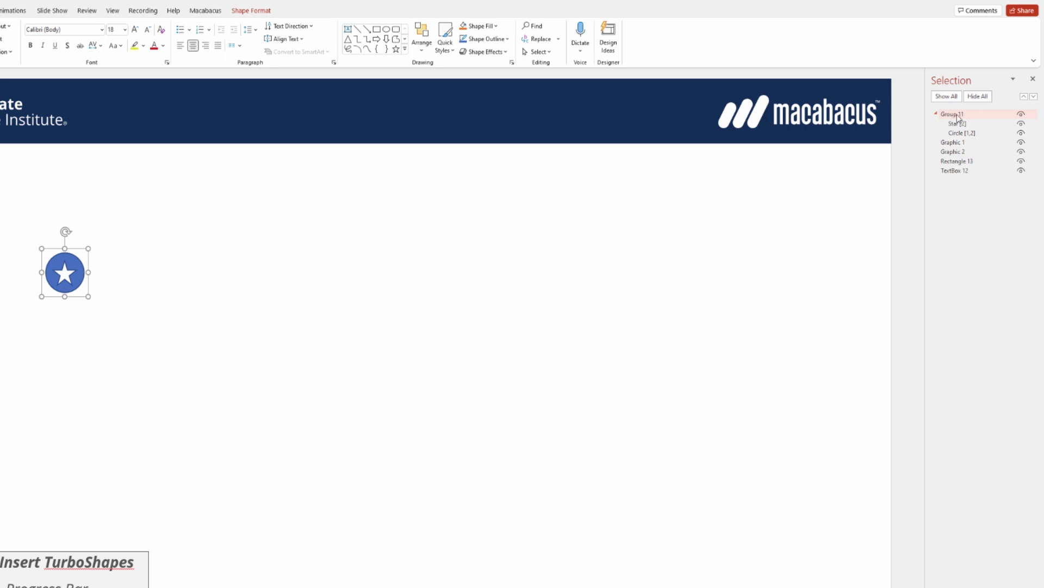
Rename the new group to 'Star TurboShape' in the Selection pane
double_click(957, 116)
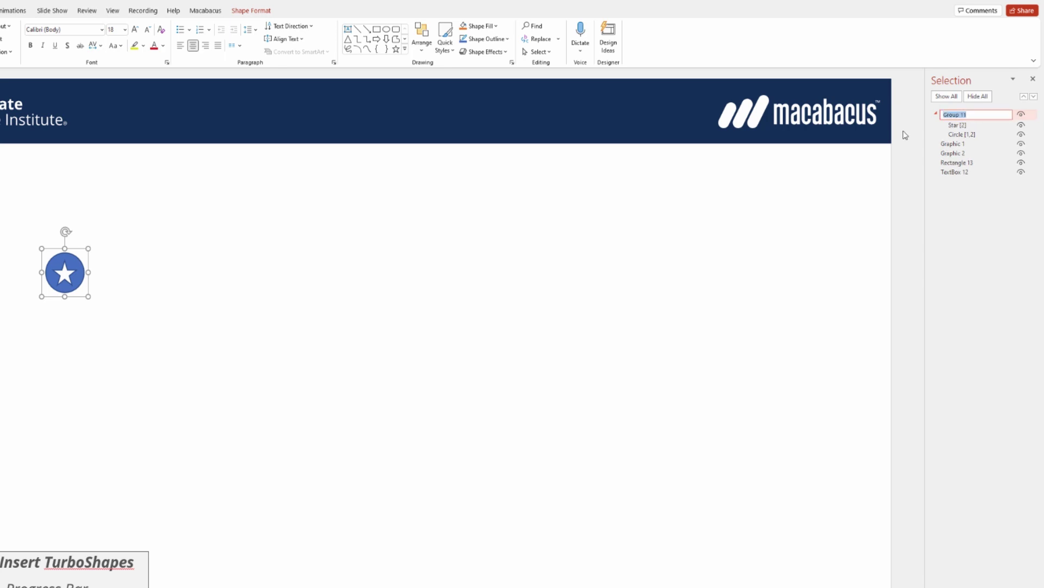
text(Star TurboShapes)
key(Return)
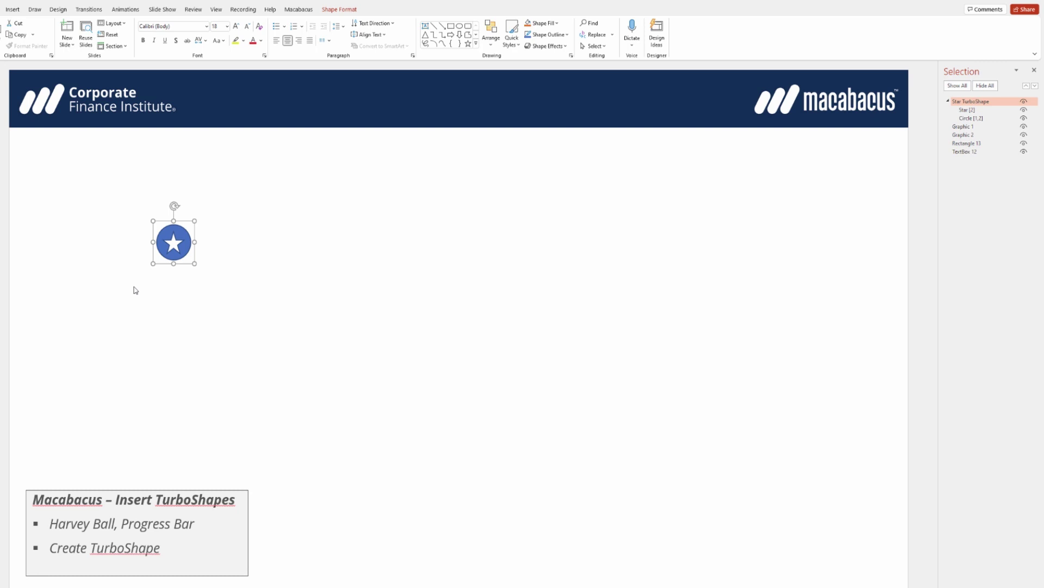
Create a Macabacus TurboShape from the selected group and confirm the message
click(300, 11)
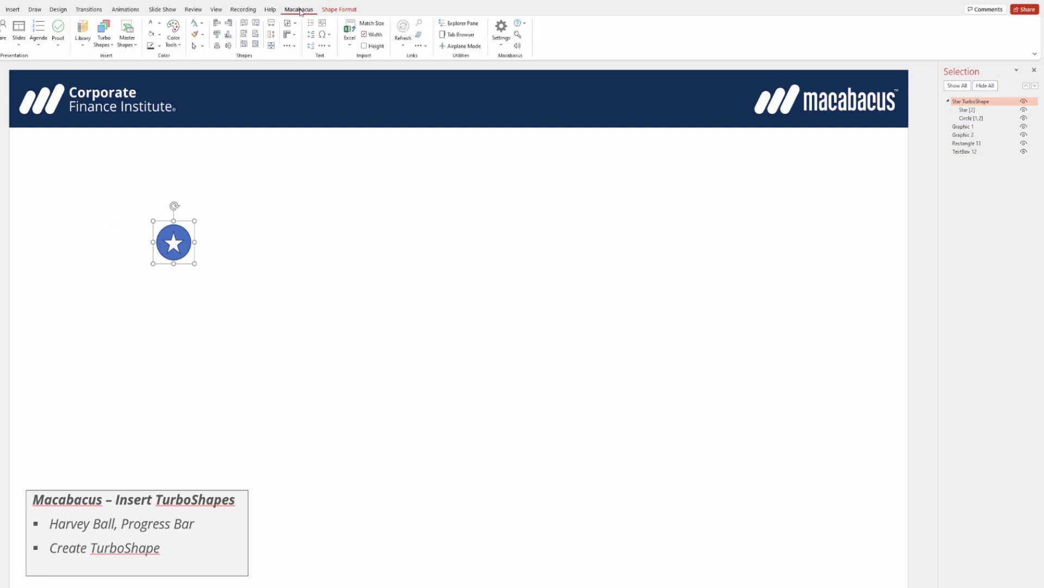
click(103, 45)
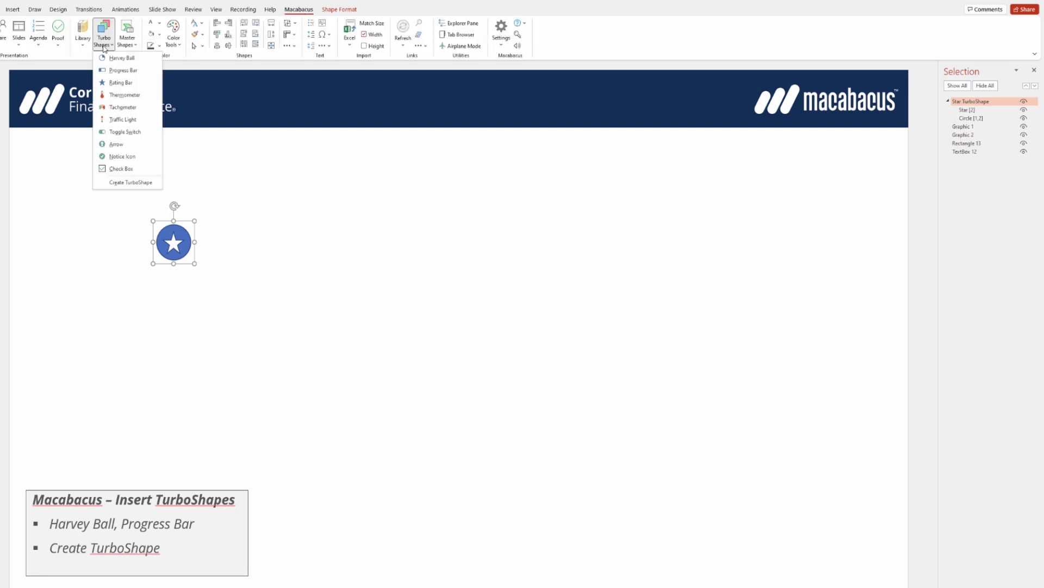
click(118, 184)
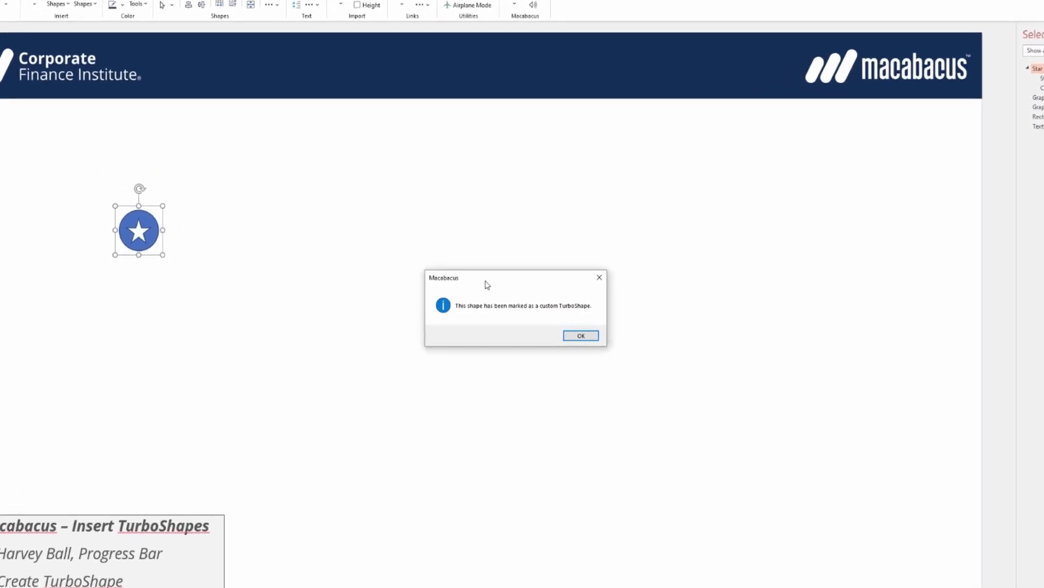
click(585, 338)
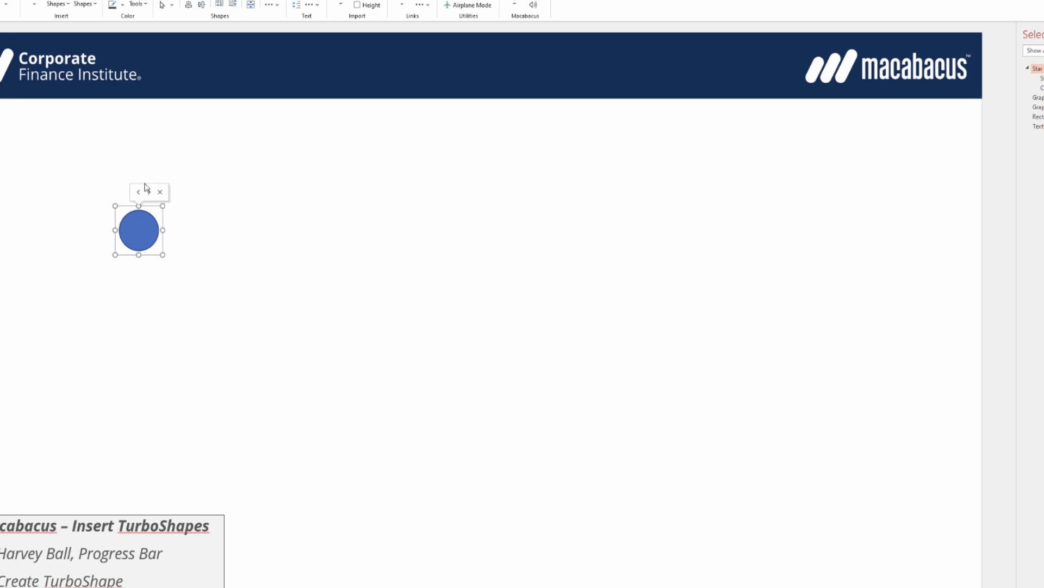
Test the TurboShape by toggling the star off and back on
click(148, 191)
click(139, 192)
click(150, 193)
click(271, 236)
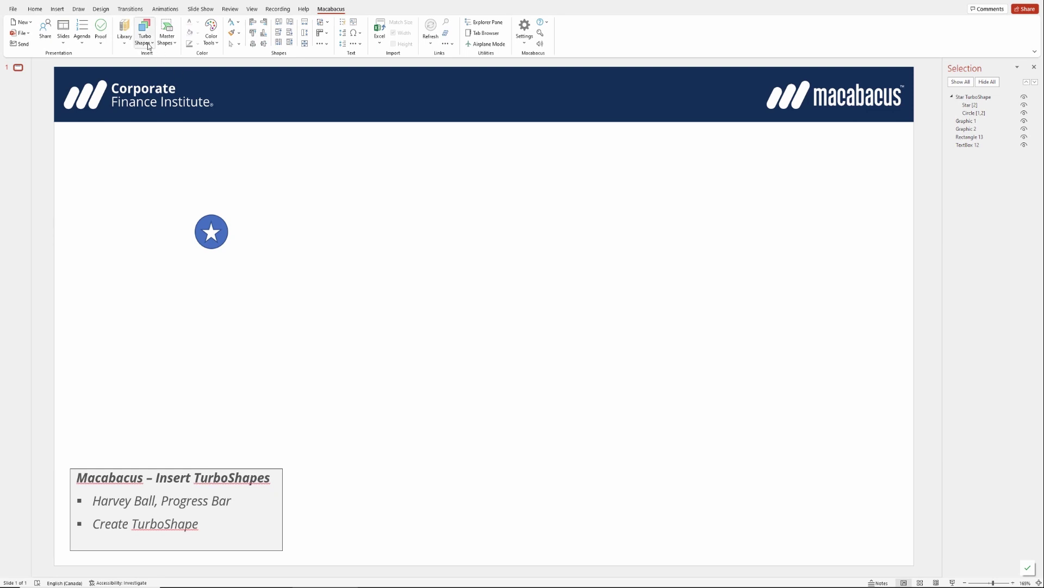
click(148, 43)
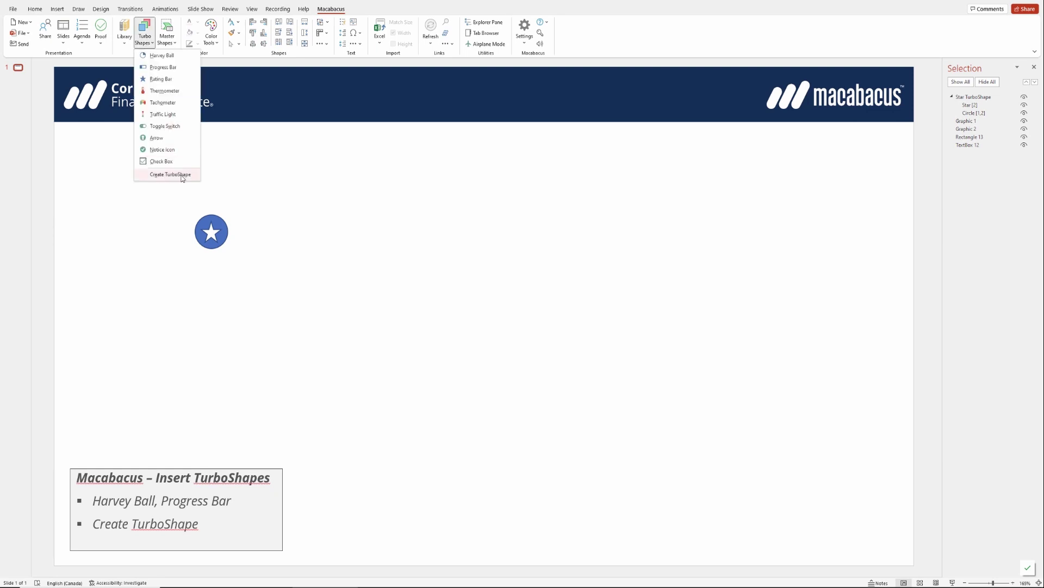
click(506, 232)
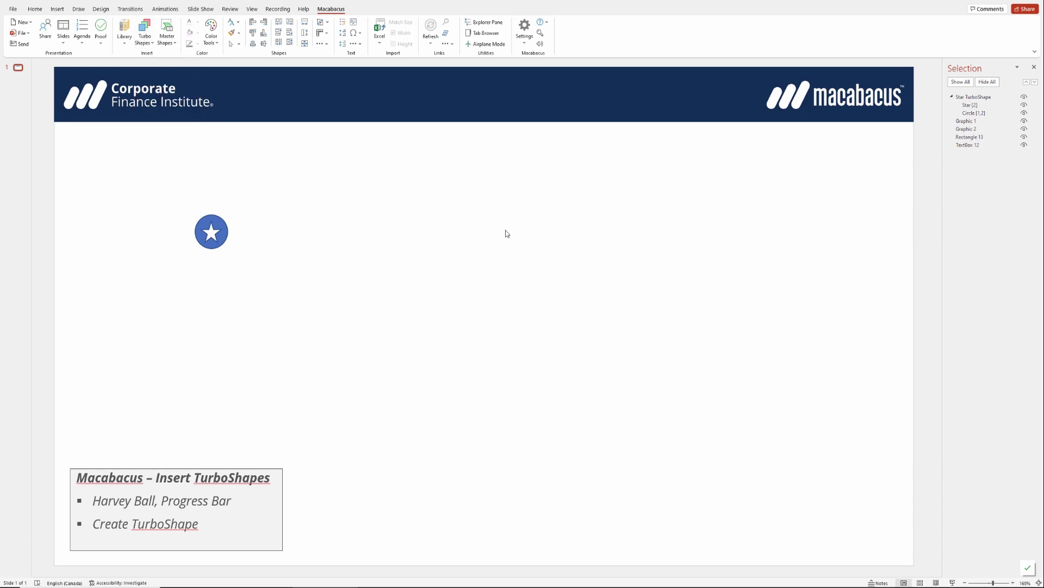